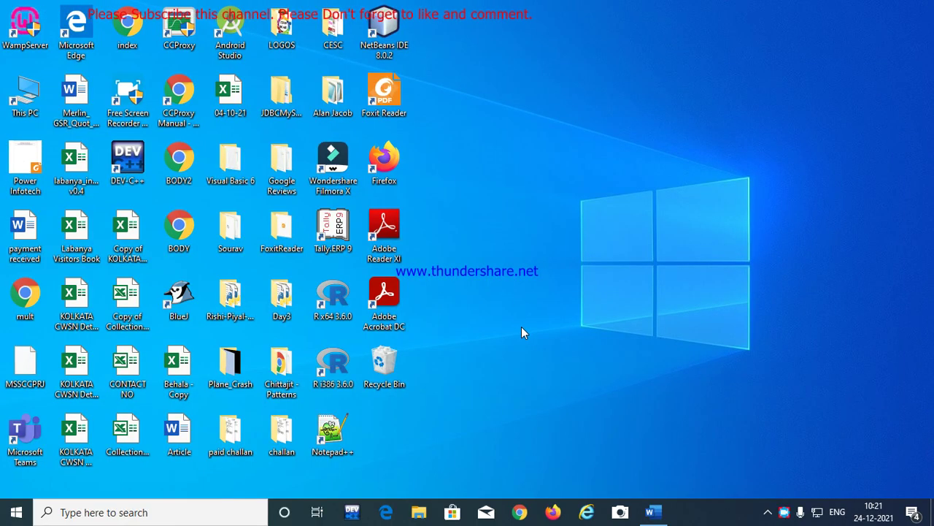
- Restore the minimized Word document and bring up the Mailings commands
click(652, 512)
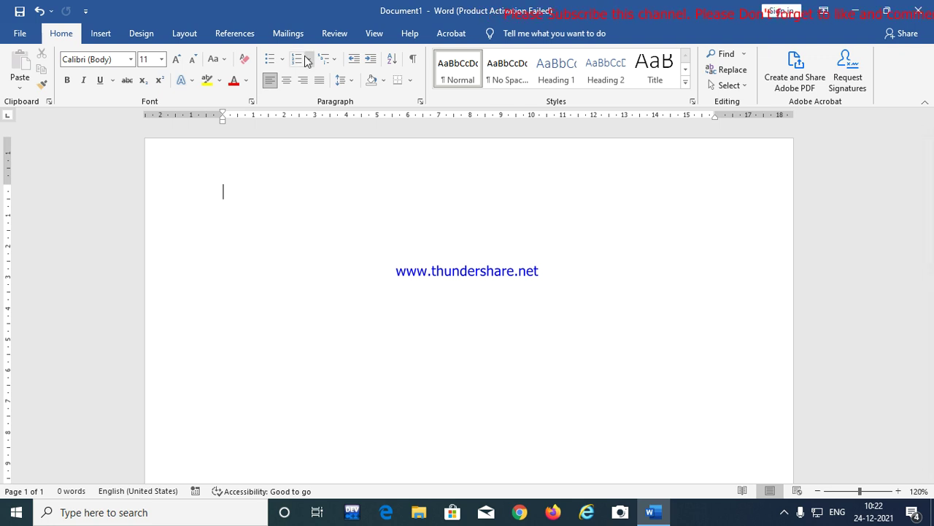
click(301, 34)
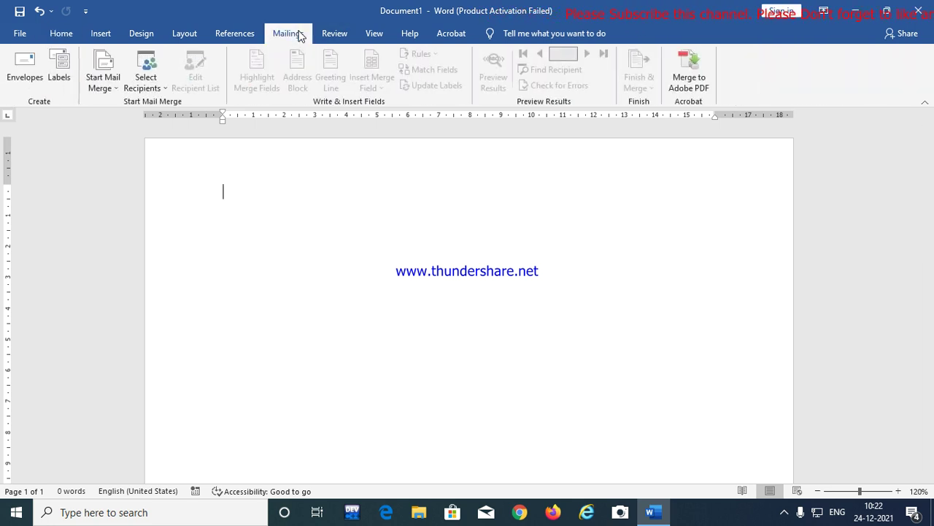
- Launch the Step-by-Step Mail Merge Wizard for letters and choose to type a new recipient list
click(117, 88)
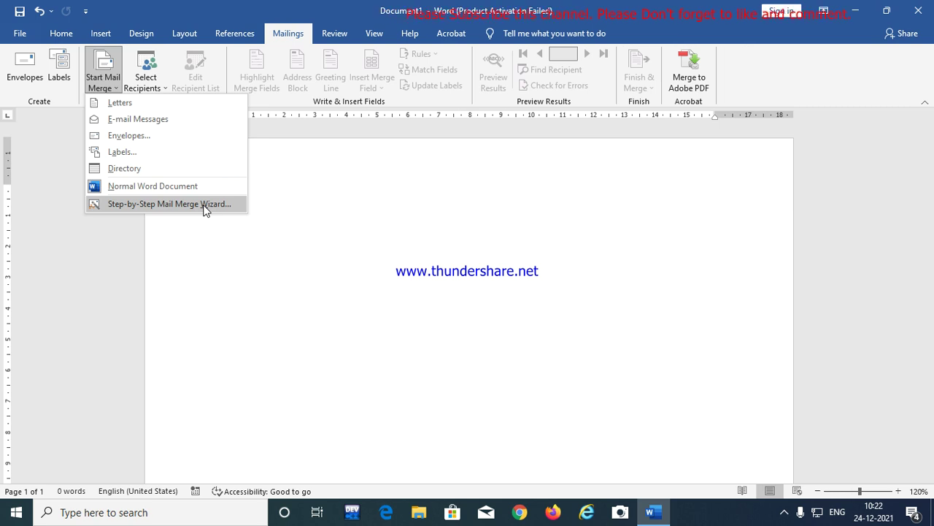
click(205, 206)
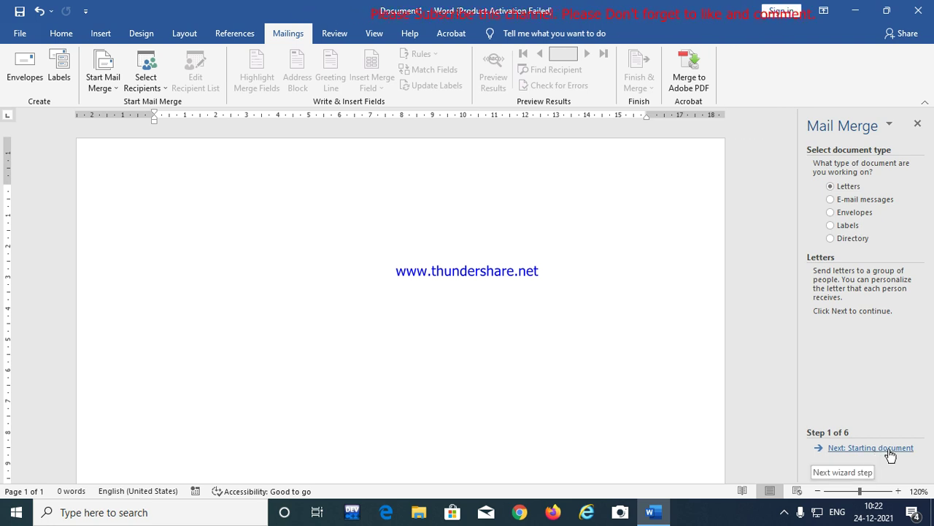
click(890, 454)
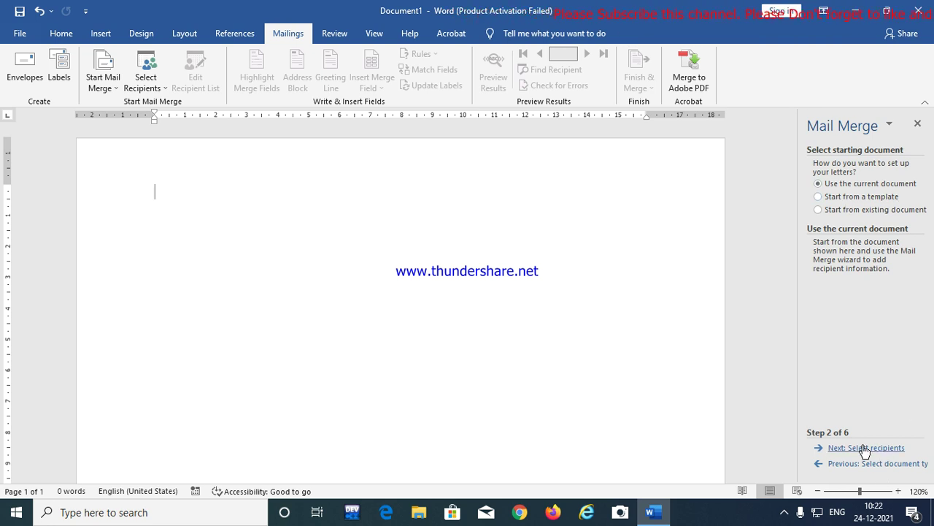
click(866, 448)
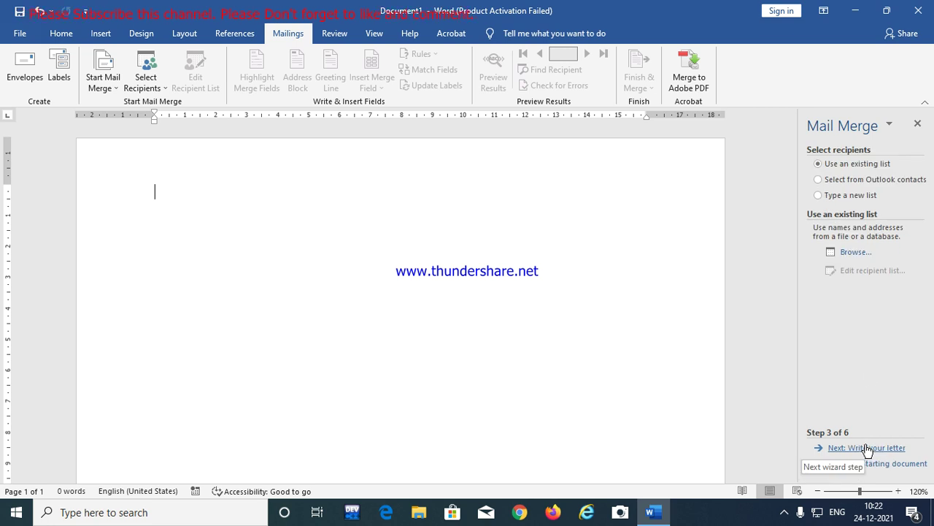
click(832, 197)
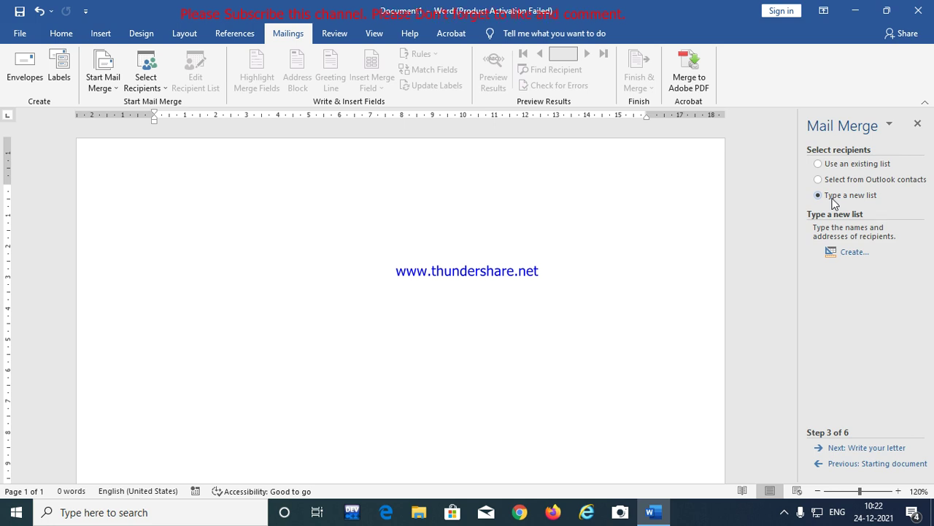
click(862, 260)
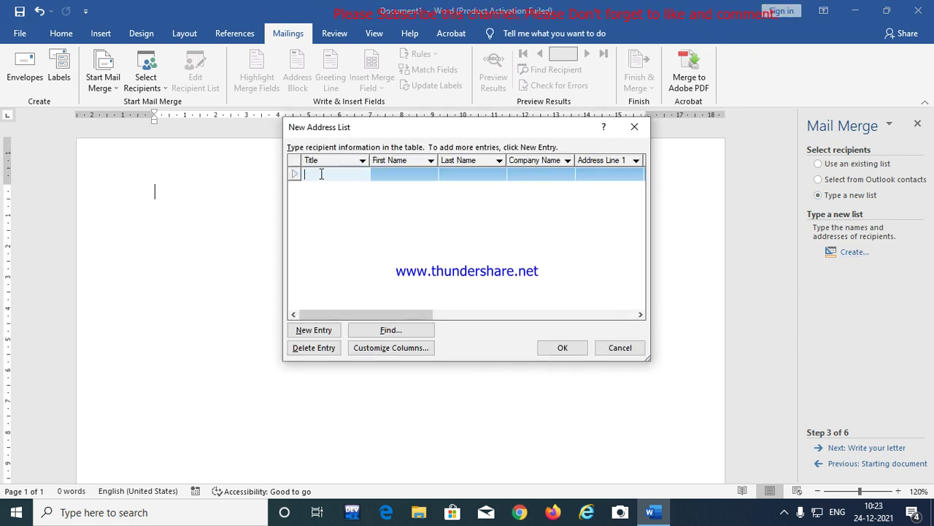
- Enter the first recipient as Mr. with first name, last name and address UK, then add a new entry
text(Mr.)
key(Tab)
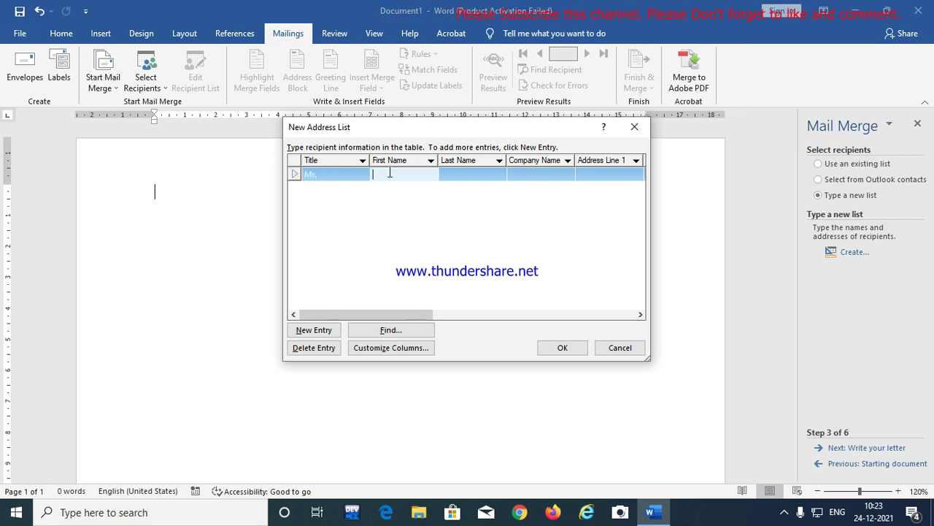
click(460, 175)
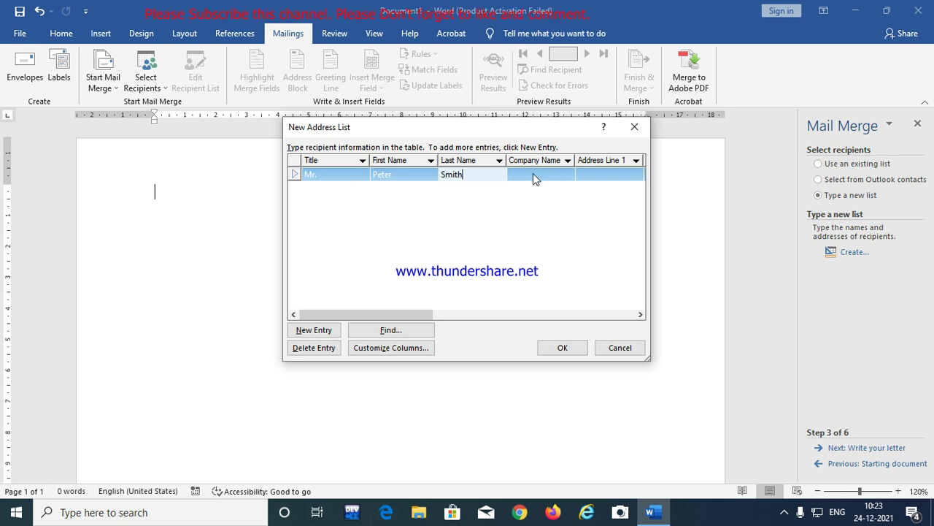
click(534, 174)
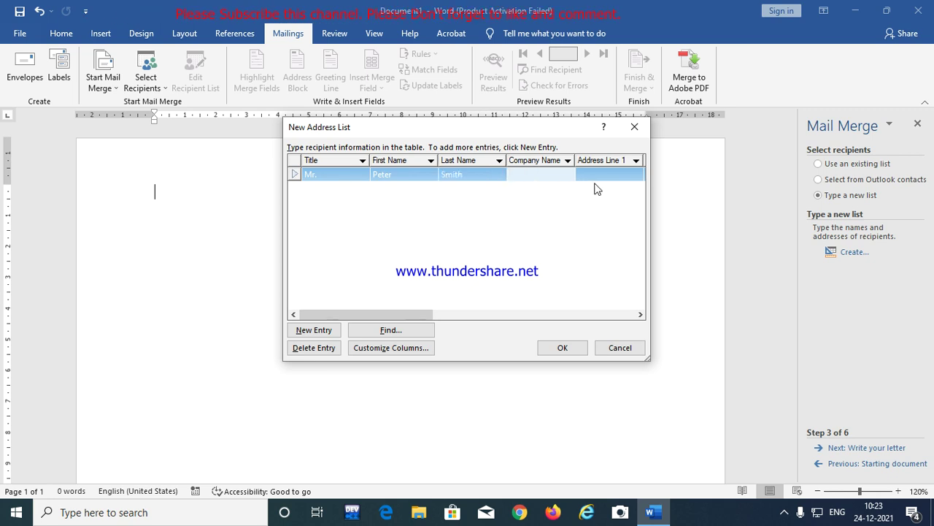
mouse_move(422, 315)
mouse_down()
mouse_move(626, 319)
mouse_move(490, 327)
mouse_up()
click(415, 175)
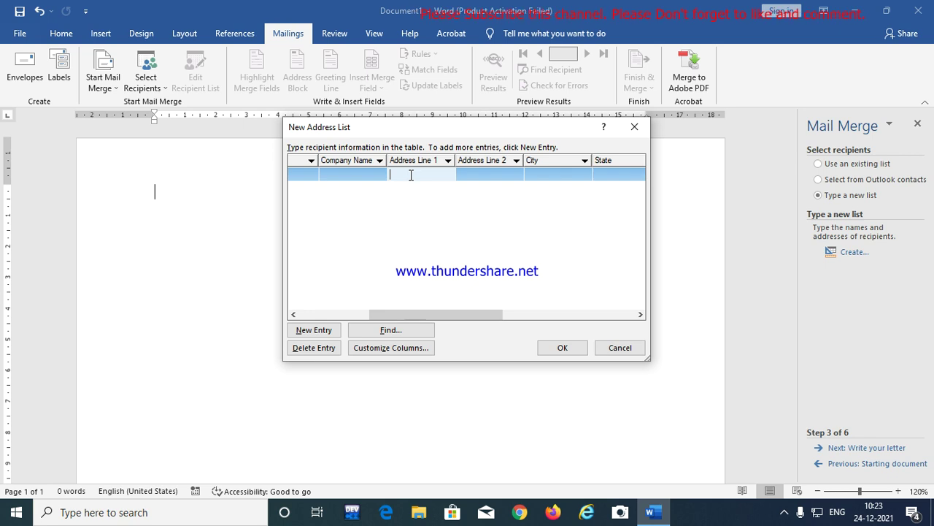
text(UK)
mouse_move(471, 311)
mouse_down()
mouse_move(502, 327)
mouse_move(619, 338)
mouse_move(307, 330)
mouse_up()
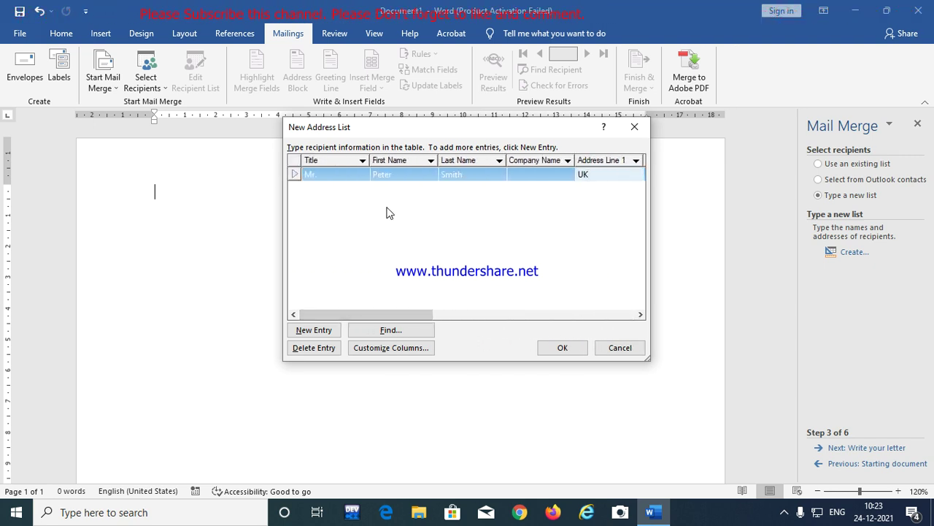
click(321, 332)
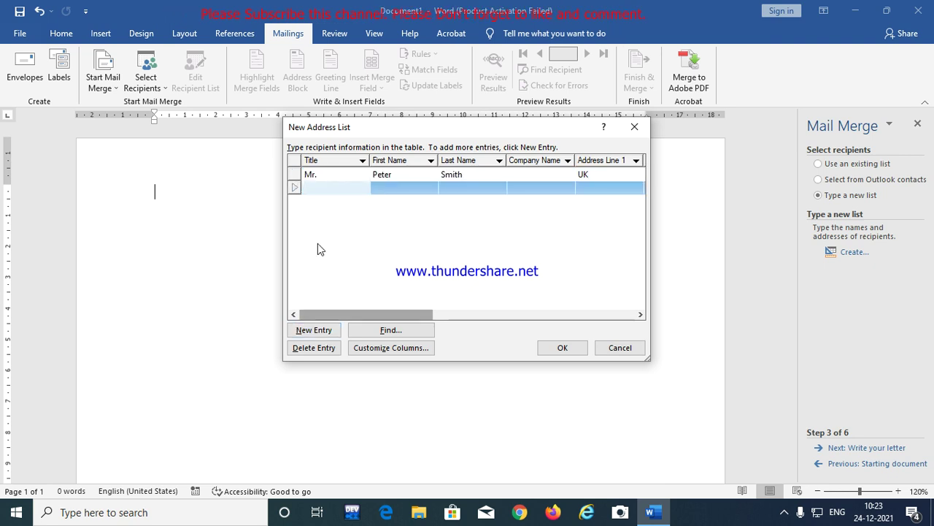
- Fill in the second recipient: title Mr, first and last name, and USA address
text(Mr.)
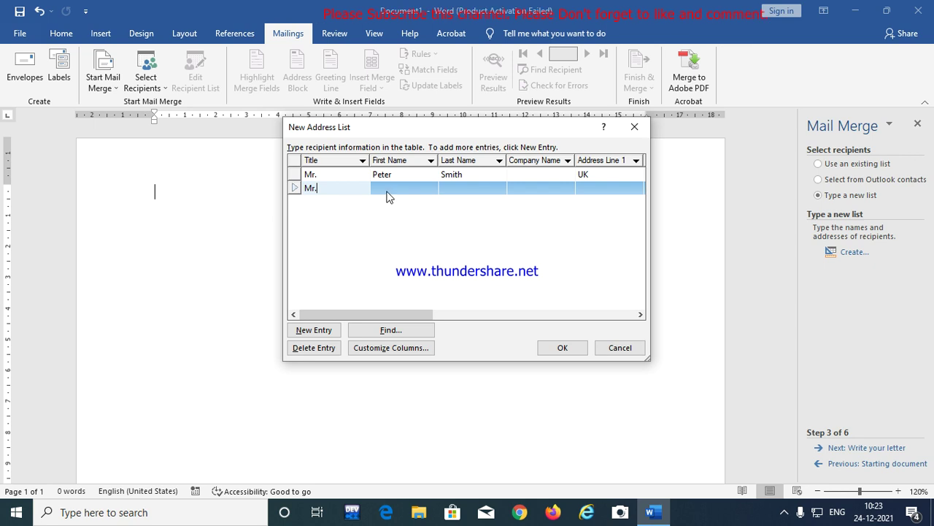
click(388, 189)
text(Al)
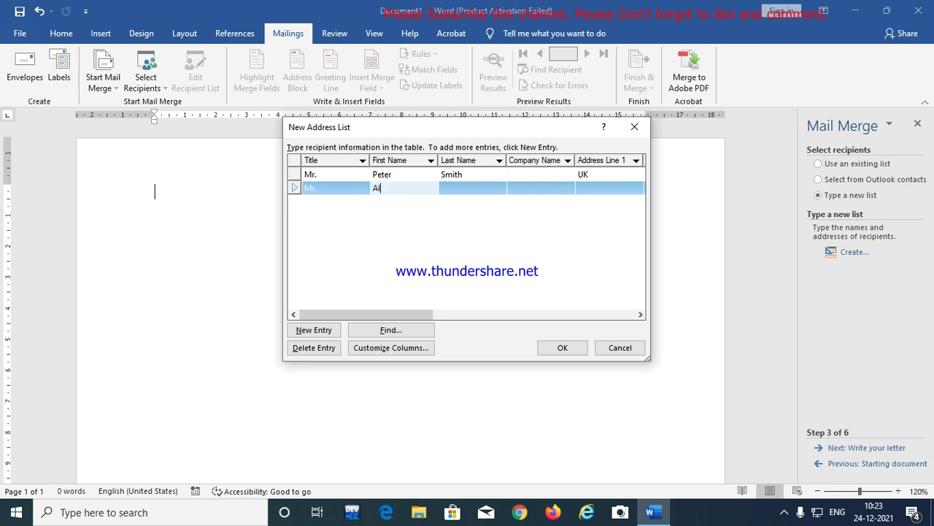
text(en)
click(454, 192)
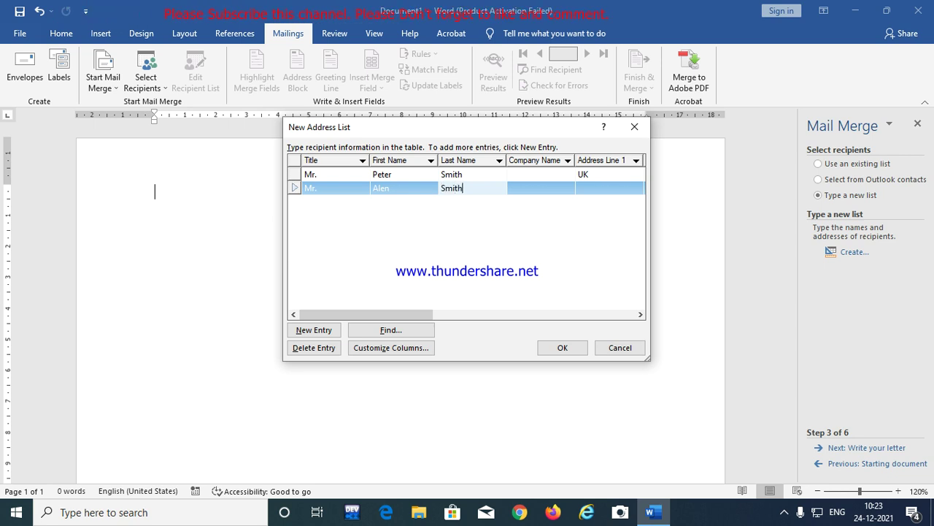
click(594, 191)
text(USA)
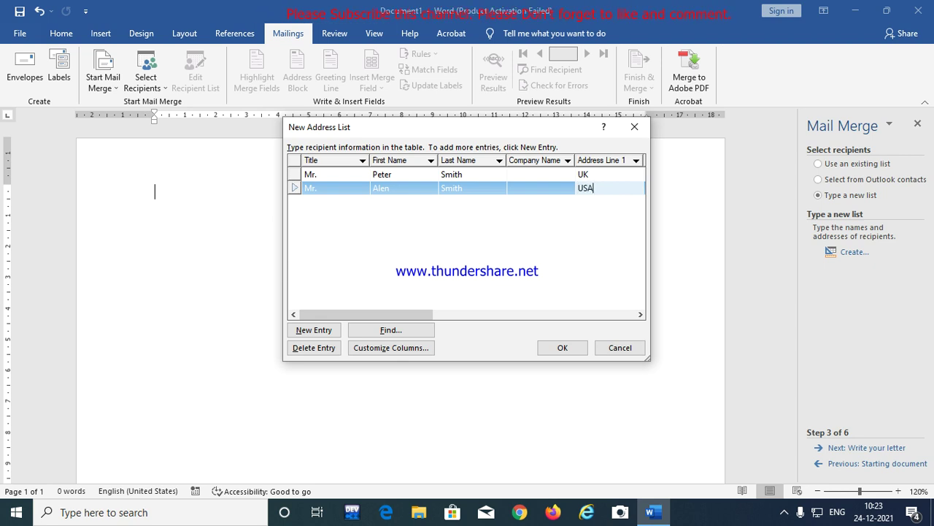
- Add a third recipient titled Mr. with first and last name and address, then confirm the list
click(322, 330)
text(Mr)
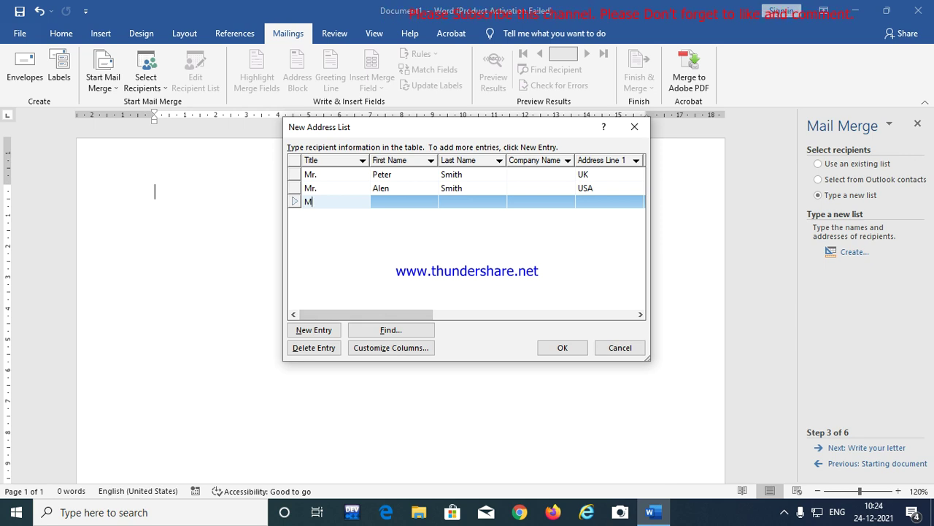
text(.)
click(389, 205)
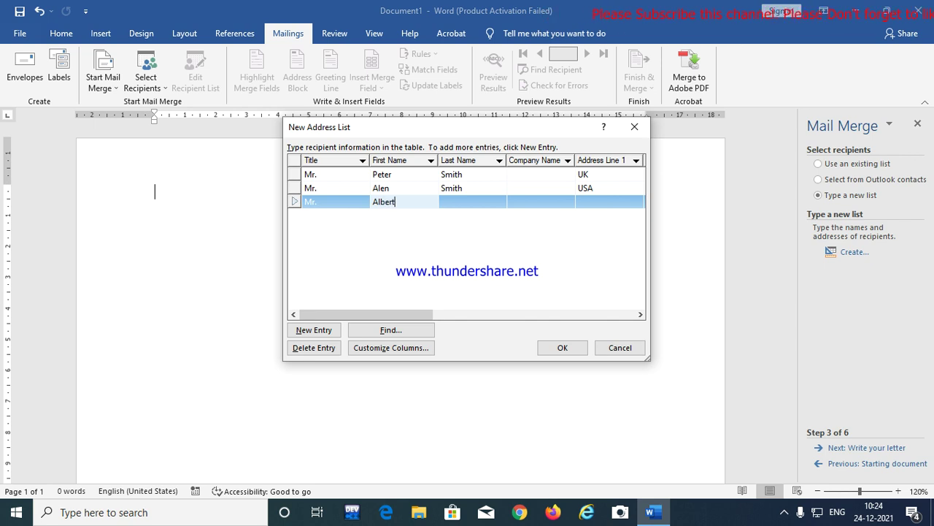
click(463, 202)
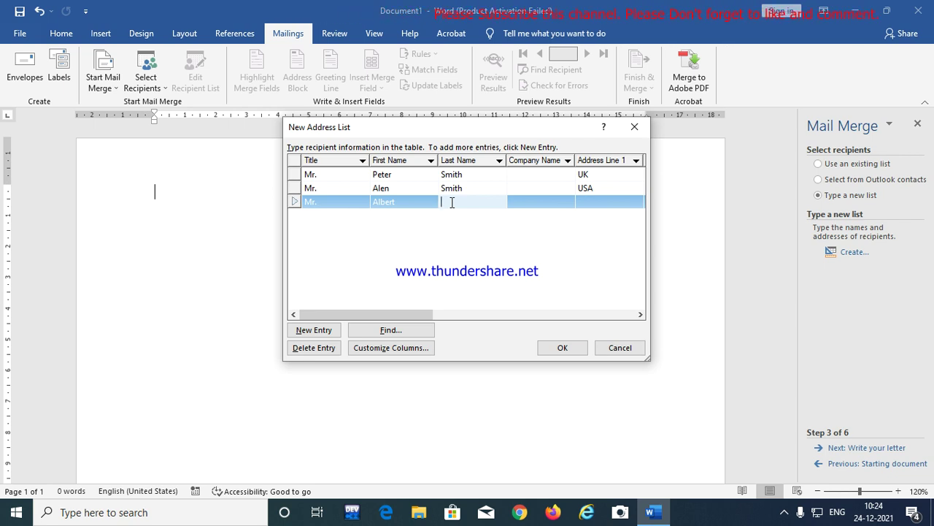
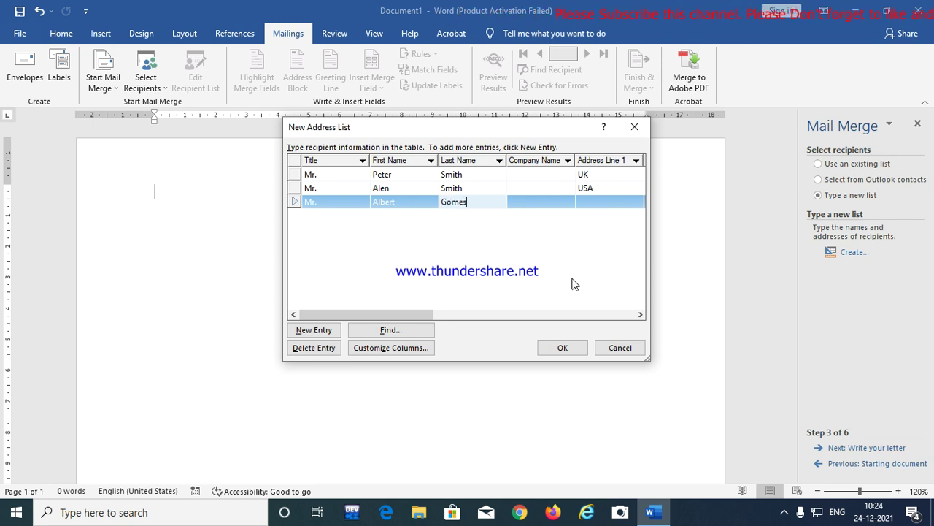
click(548, 201)
key(Tab)
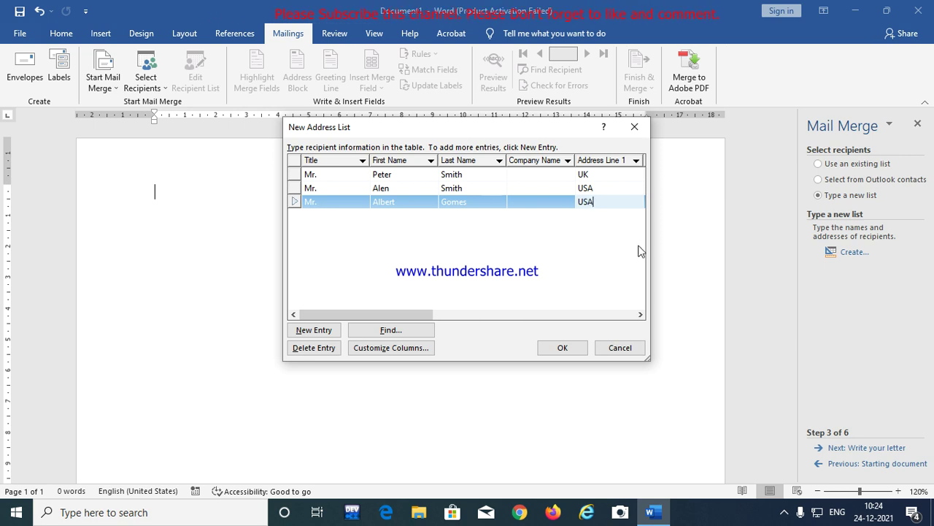
click(565, 349)
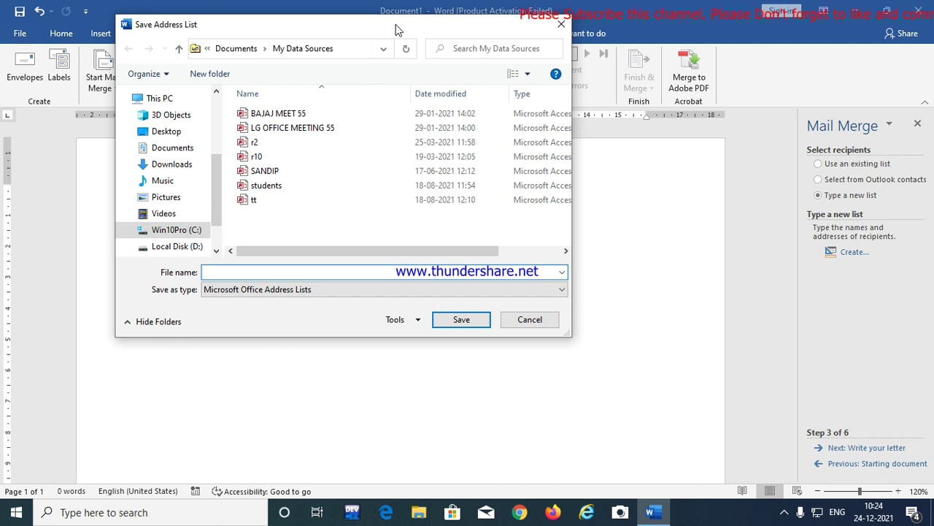
- Save the address list as recipients.mdb and accept it as the merge's recipient list
mouse_move(396, 24)
mouse_down()
mouse_move(494, 126)
mouse_move(496, 109)
mouse_up()
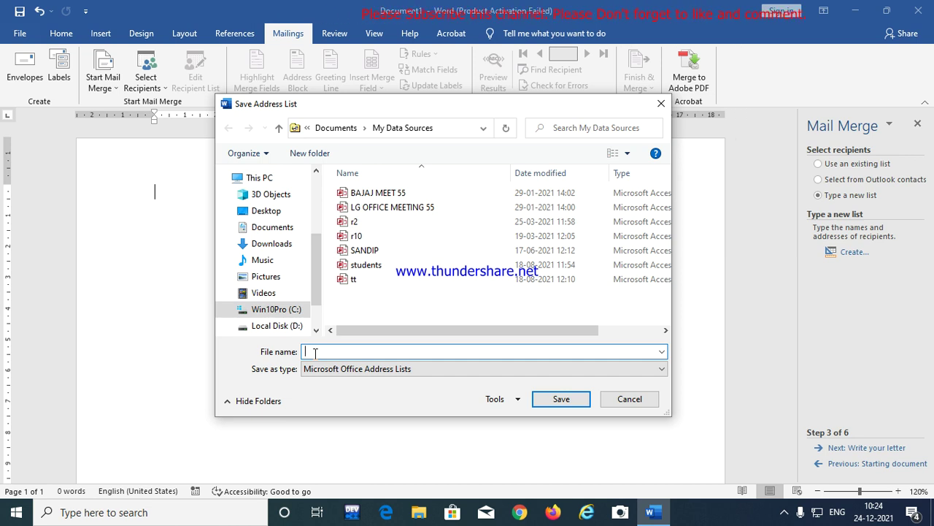
text(recipient)
text(s)
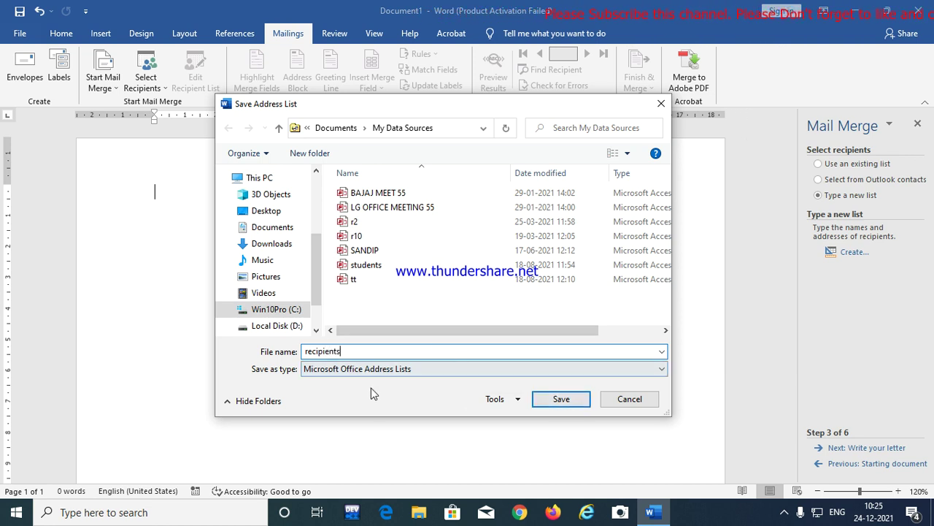
click(549, 401)
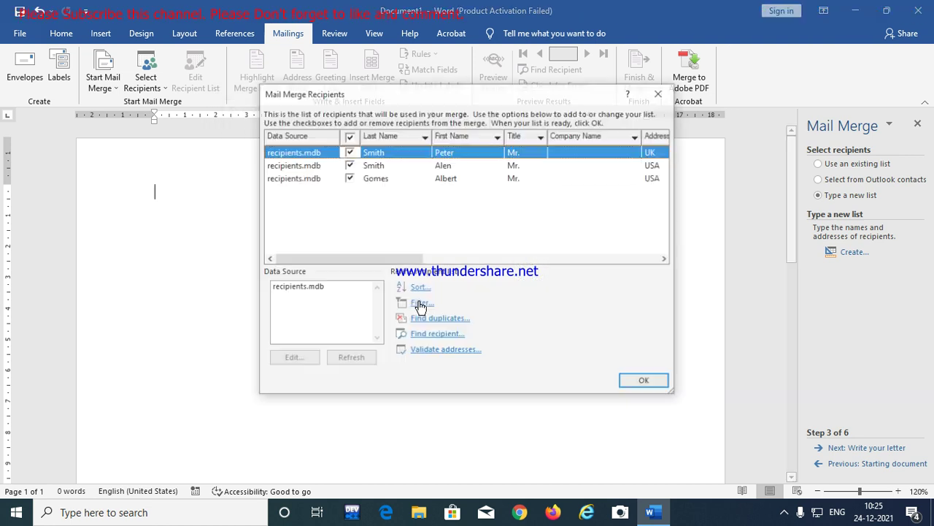
click(319, 290)
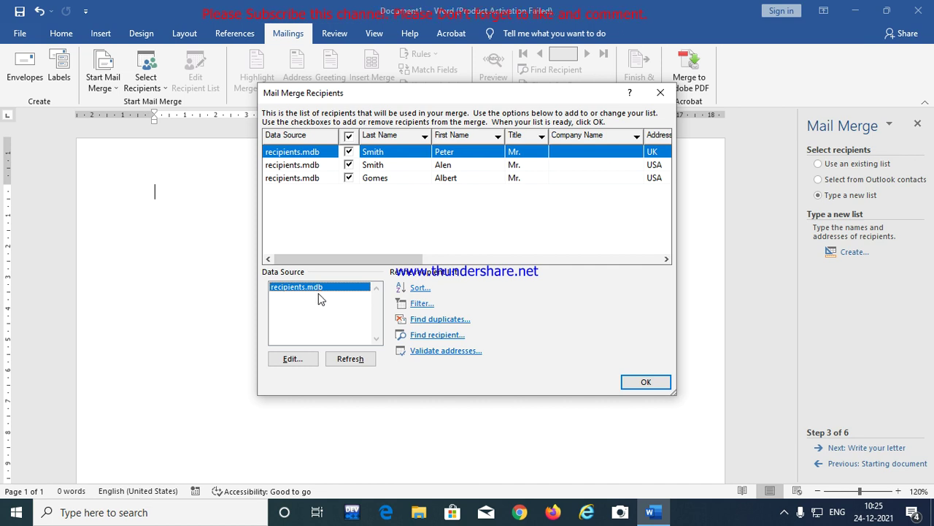
click(643, 383)
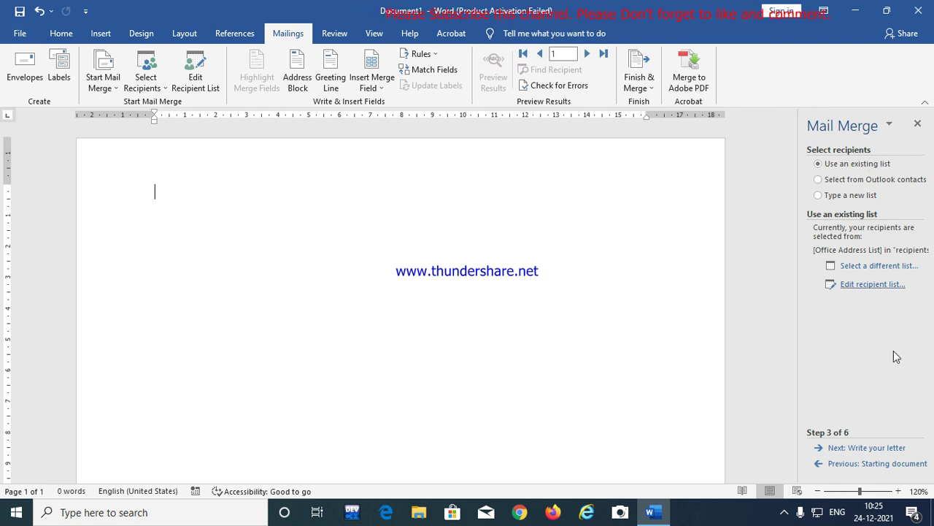
click(880, 450)
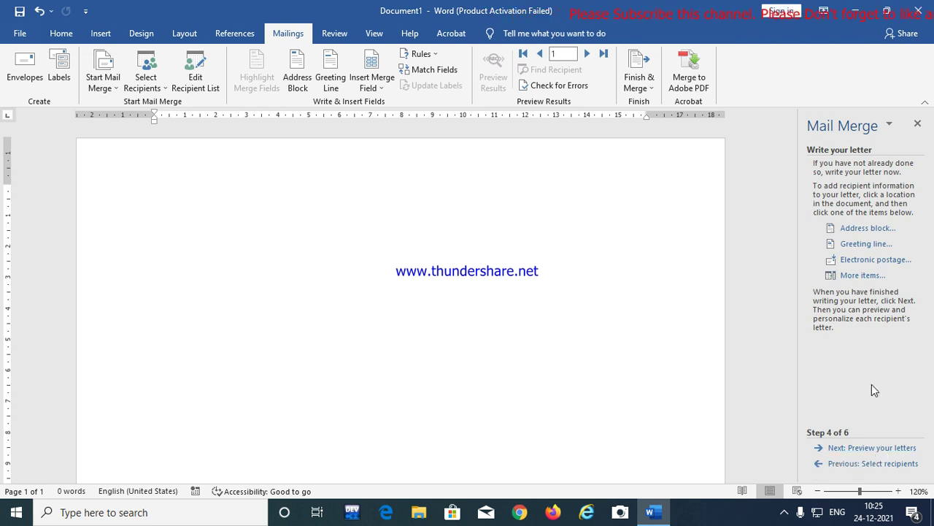
- Begin the letter with 'To', inserting and then deleting an address block below it
text(To,)
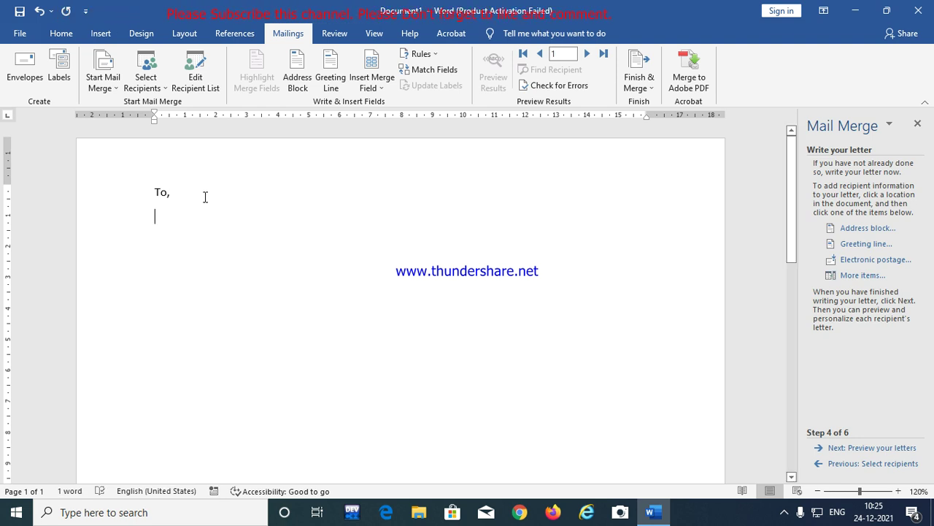
click(882, 229)
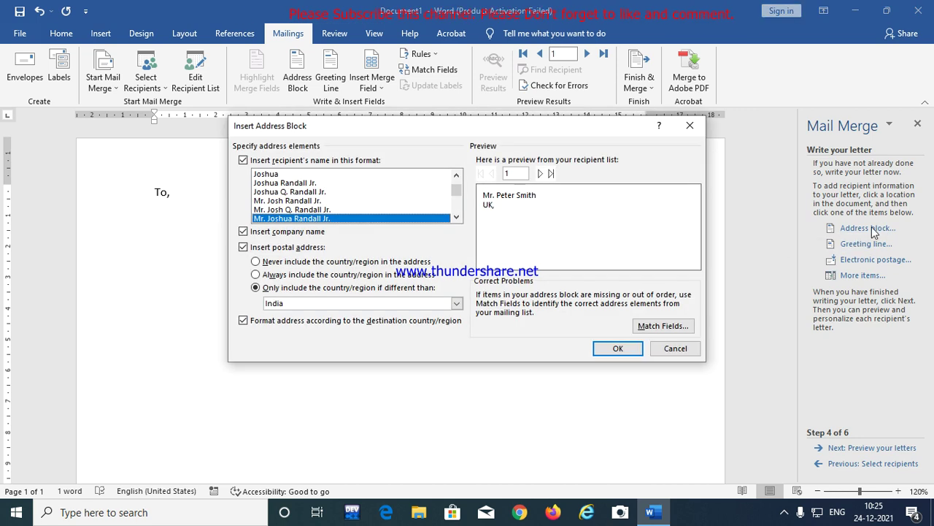
click(609, 348)
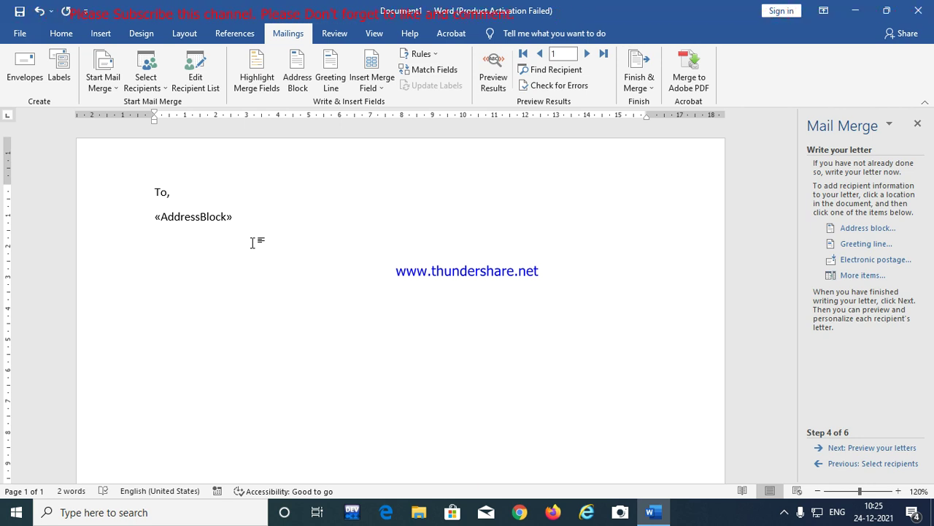
key(BackSpace)
key(BackSpace)
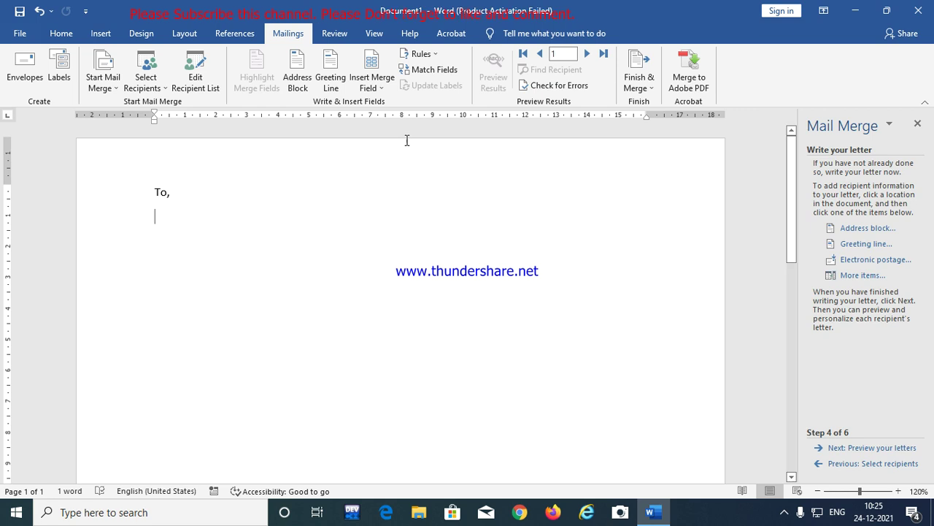
- Insert the Title, First_Name and Last_Name merge fields on the line under To
click(384, 91)
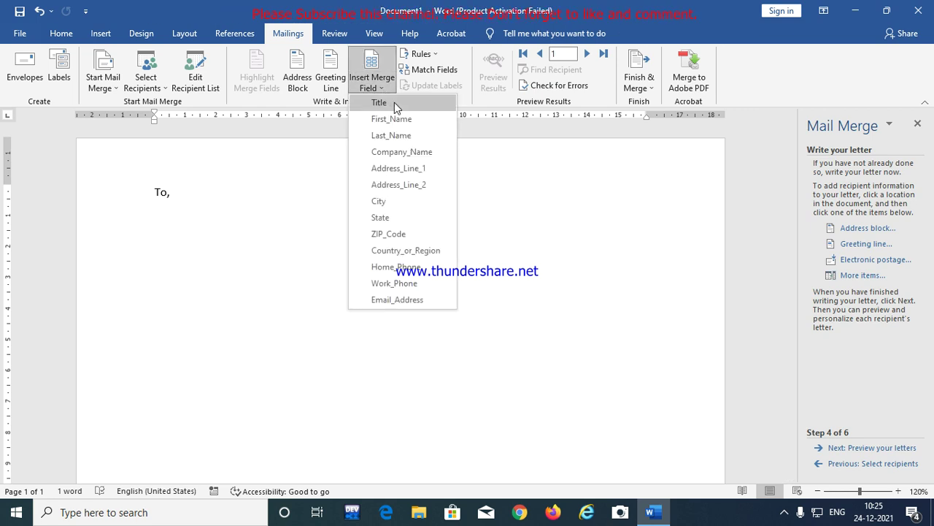
click(387, 119)
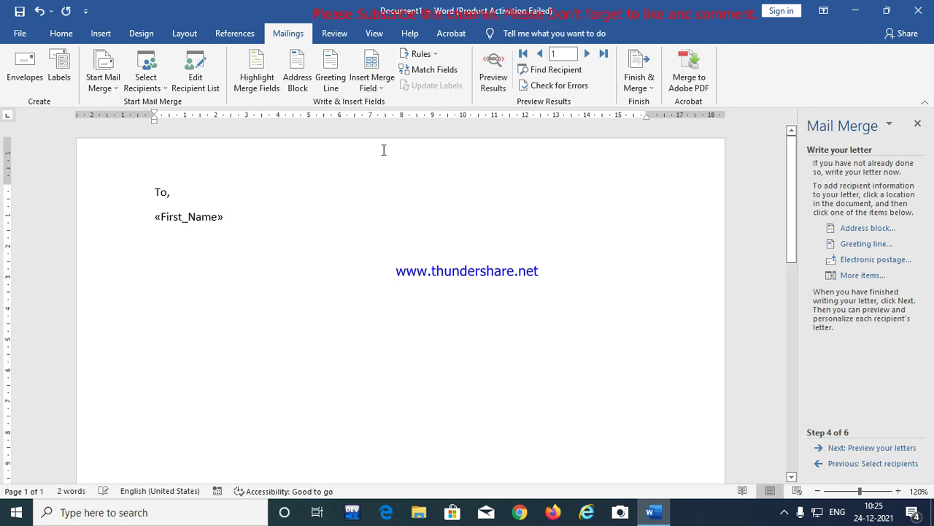
click(384, 89)
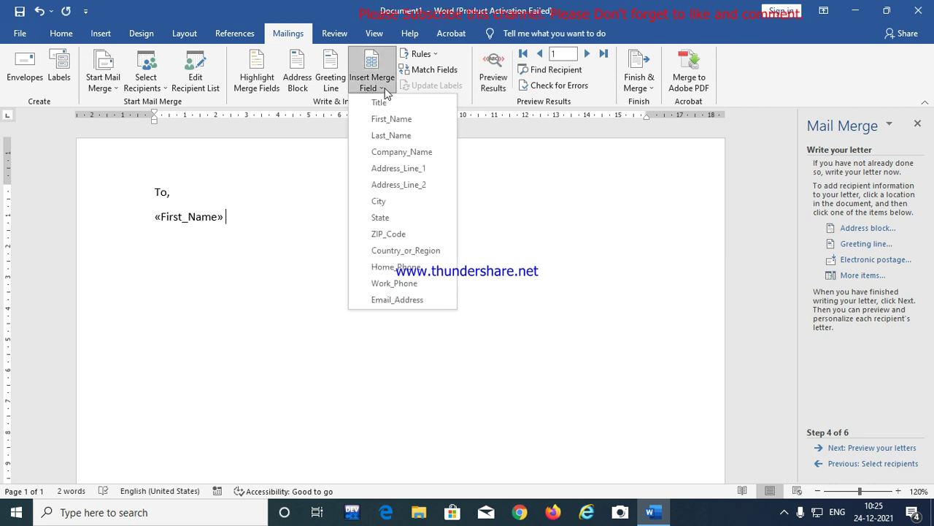
click(389, 135)
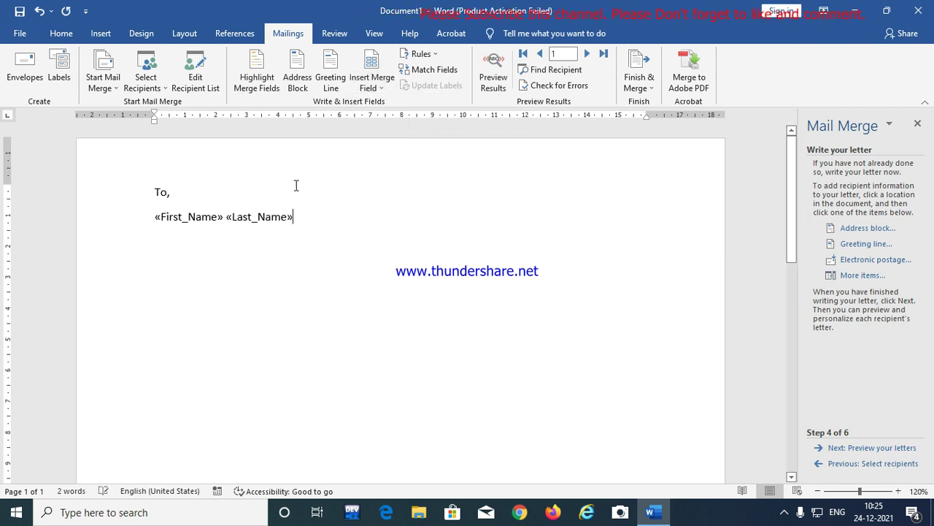
click(156, 217)
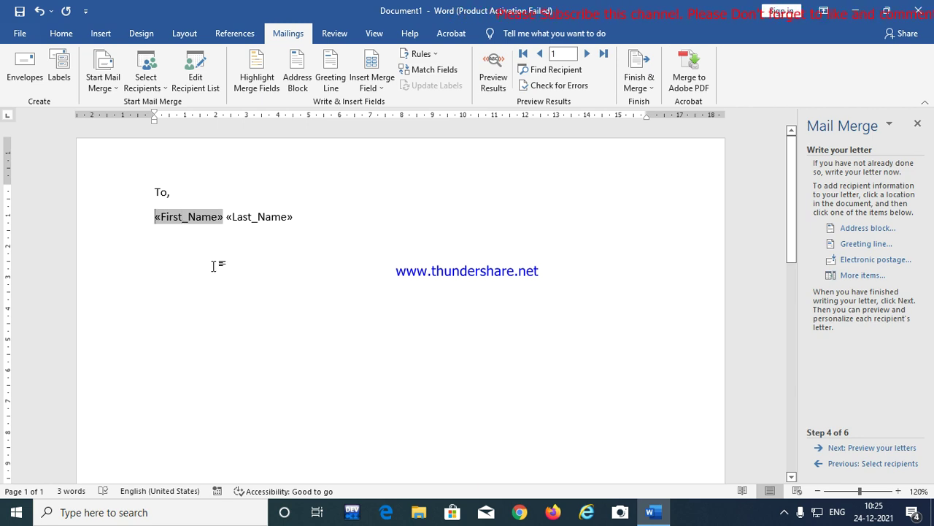
click(384, 86)
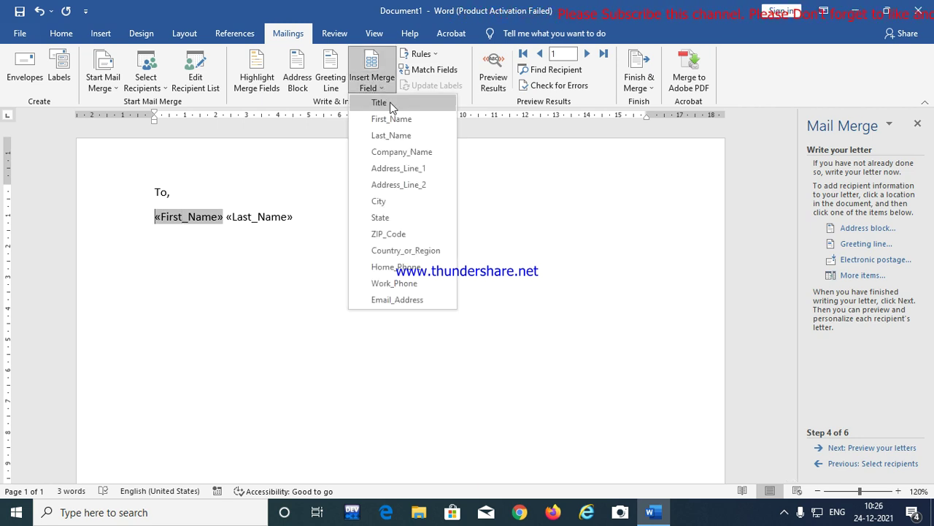
click(383, 102)
click(371, 217)
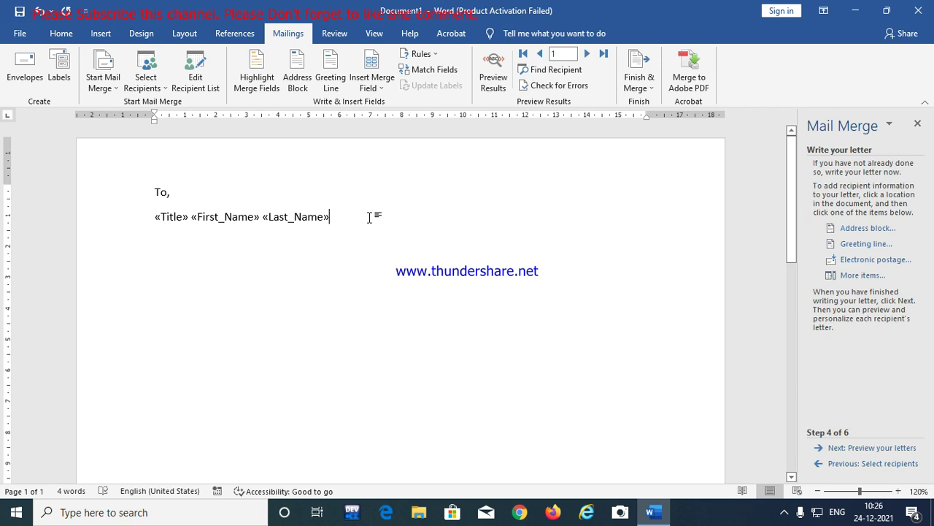
- Place the Address_Line_1 merge field on the next line and start a new line below
key(Return)
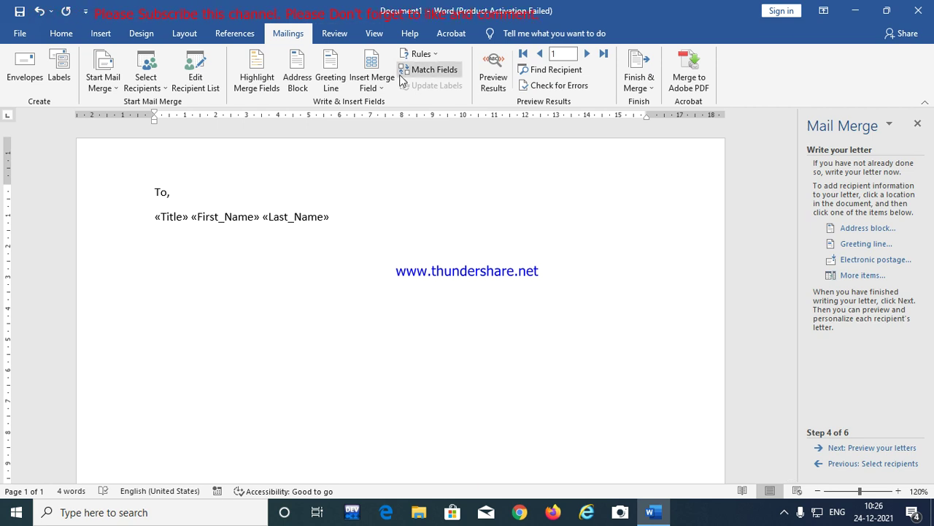
click(383, 92)
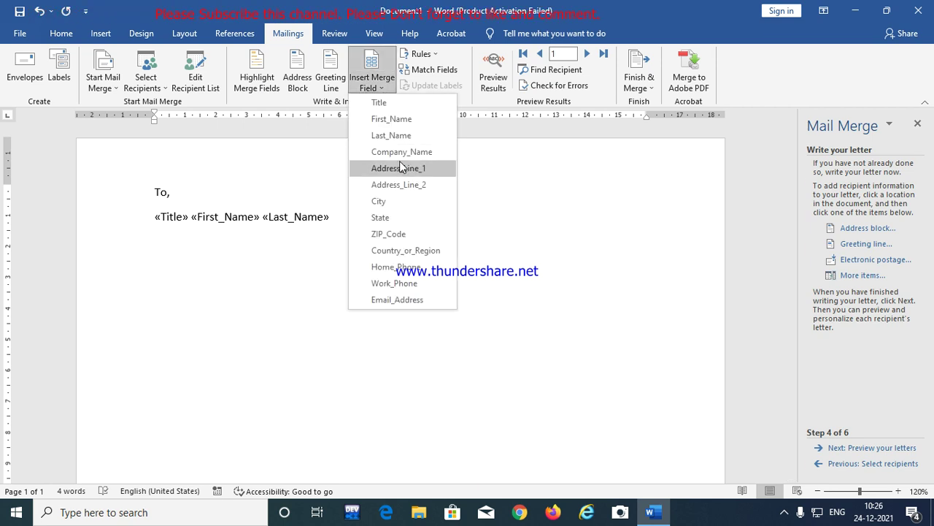
click(396, 169)
key(Return)
text(Please c)
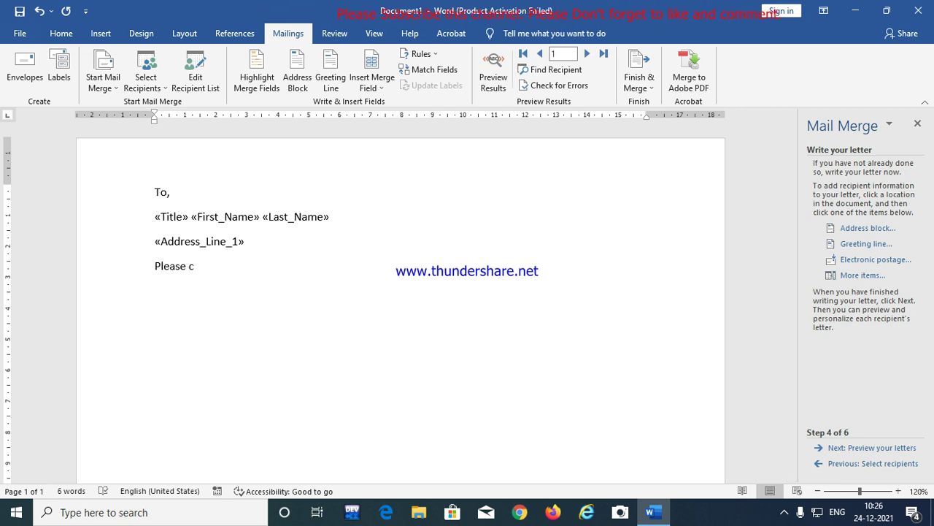
- Write 'Please come to my birthday party on this Sunday.' and sign under From with the sender's name
text(ome to my birthday party)
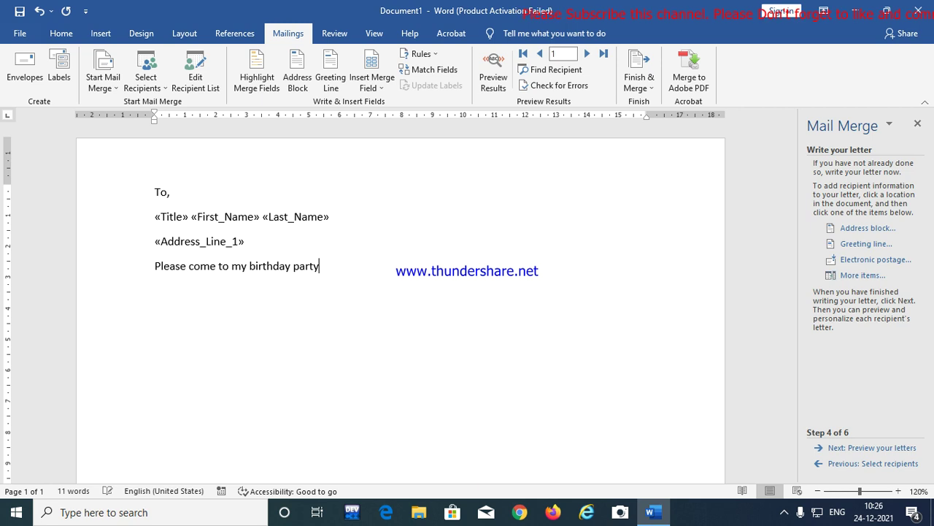
text( on this Sunday.)
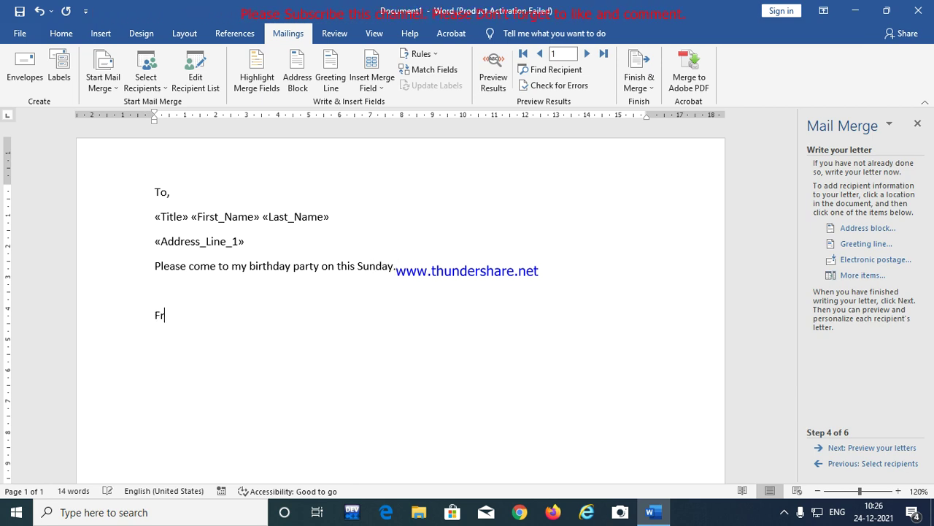
text(From)
text(ourav)
key(Return)
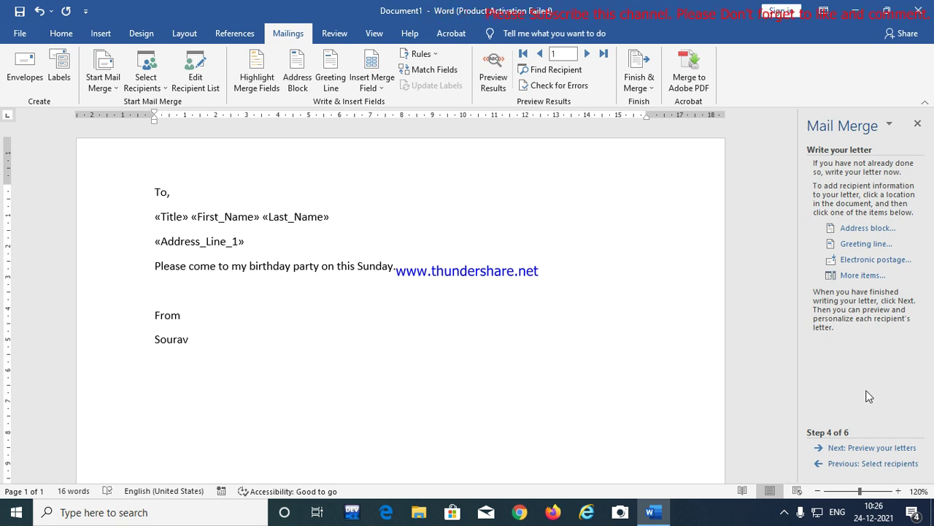
- Preview the invitation for recipients 1 through 3, then proceed to step 6, Complete the merge
click(871, 448)
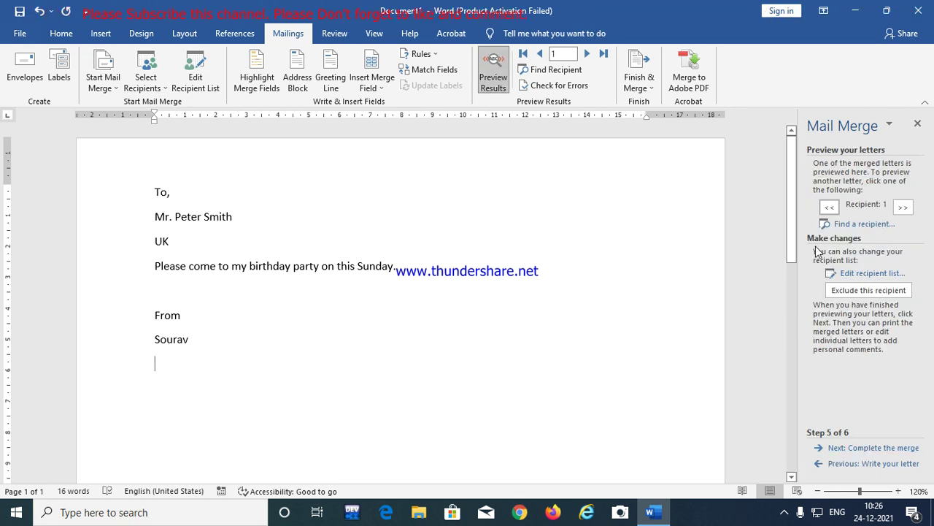
click(903, 208)
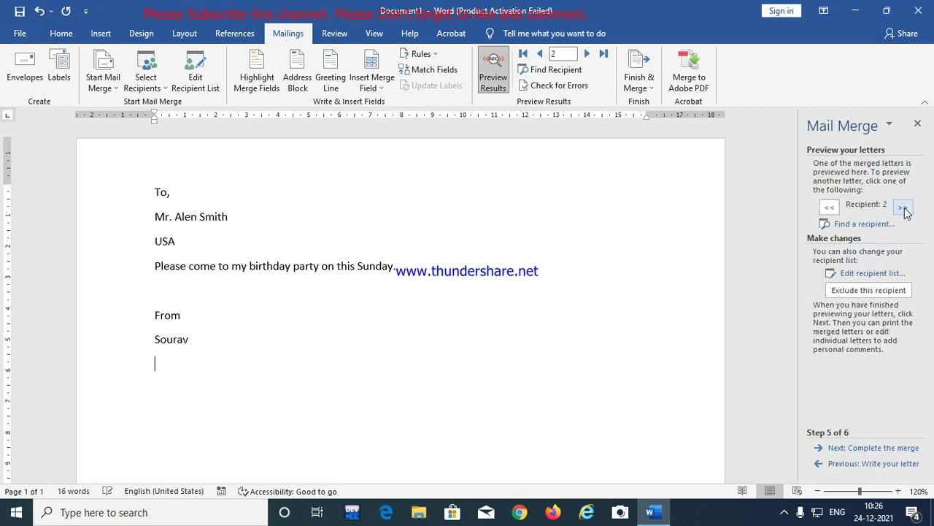
click(904, 209)
click(835, 210)
click(830, 208)
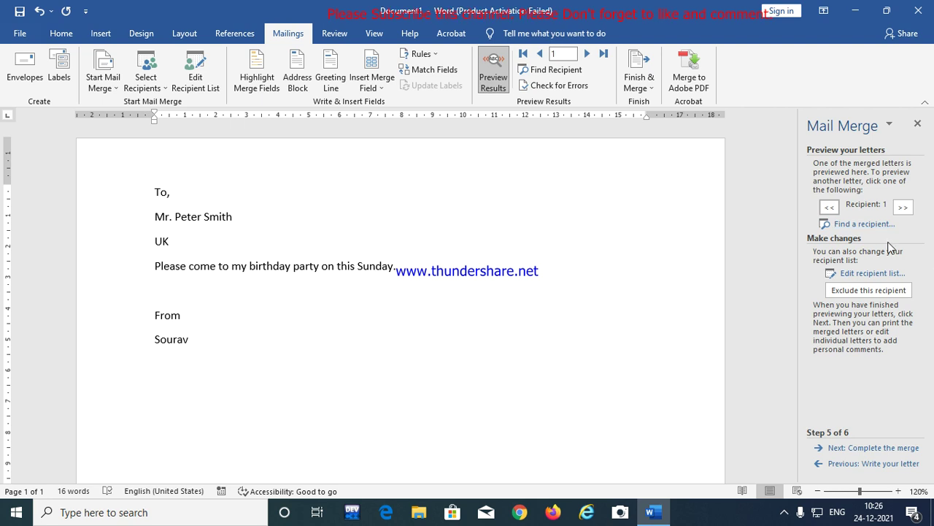
click(908, 211)
click(908, 211)
click(904, 208)
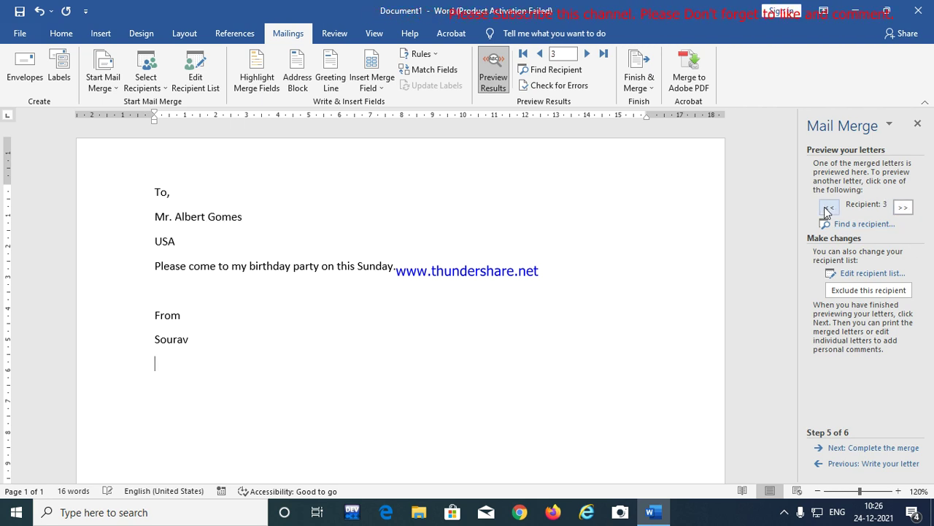
click(903, 208)
click(903, 208)
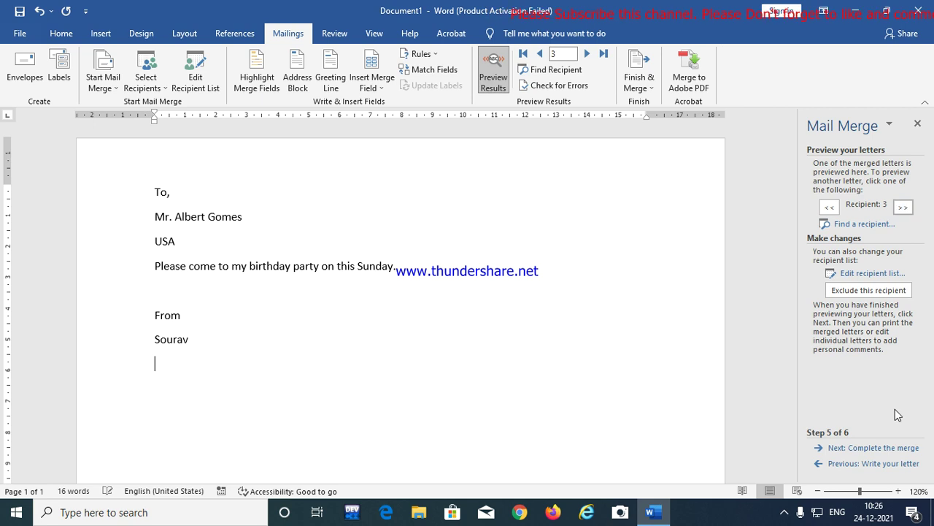
click(869, 448)
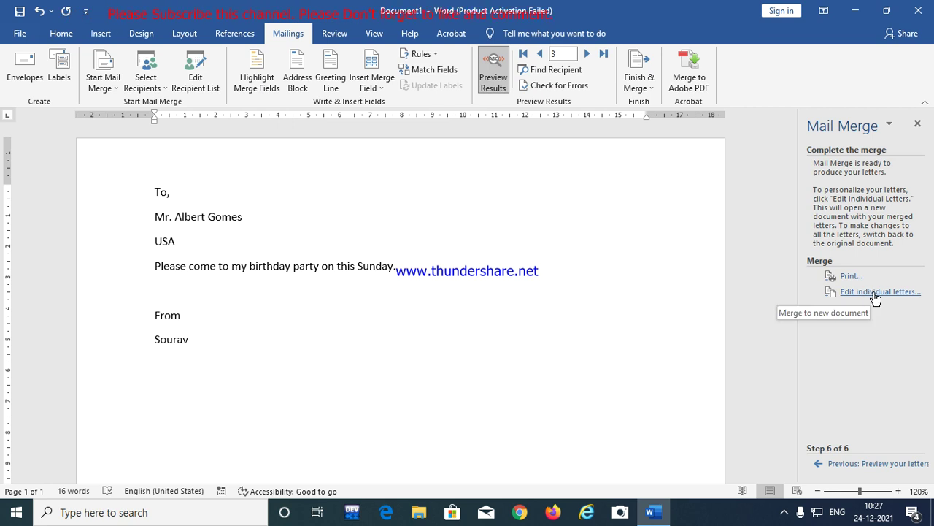
- Open Merge to New Document via Edit individual letters and choose which records to merge
click(874, 293)
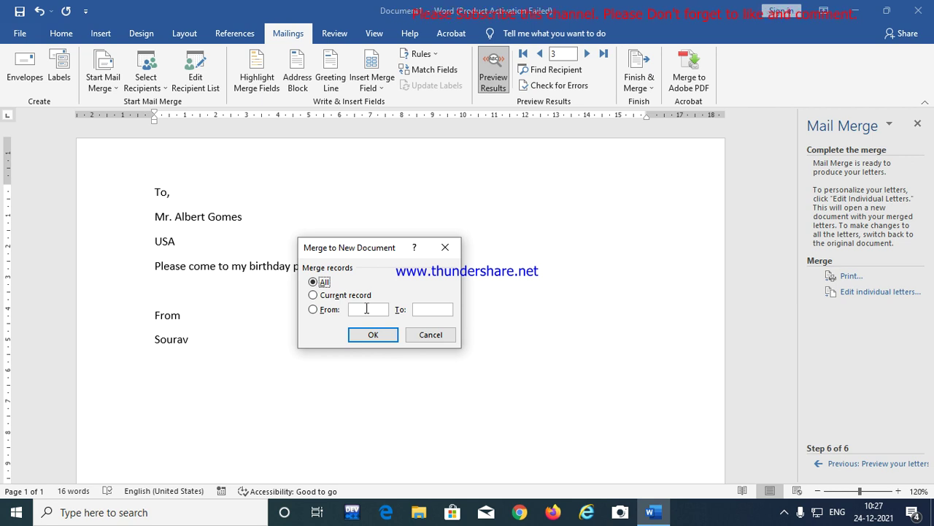
click(314, 309)
- Merge all records into Letters1, review the three invitation pages, and bring up Save As
click(351, 335)
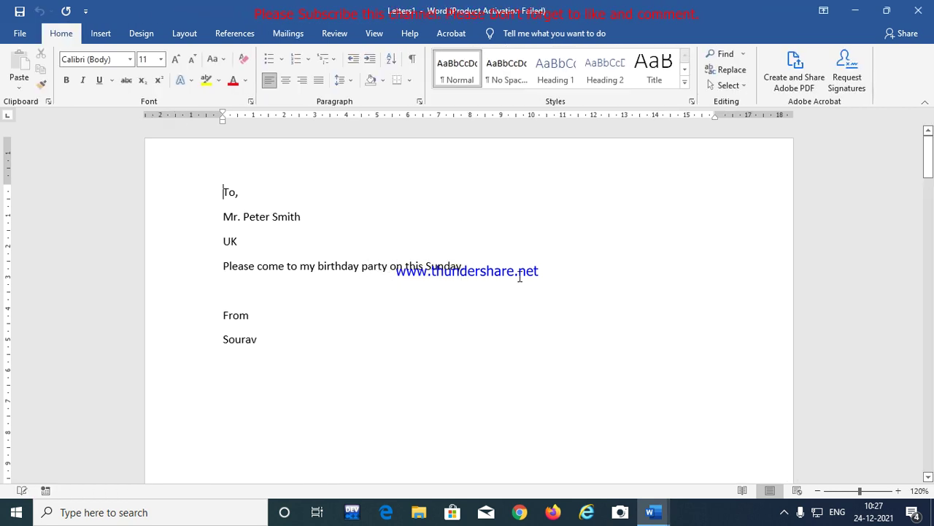
scroll(708, 254, down, 2)
scroll(550, 267, up, 2)
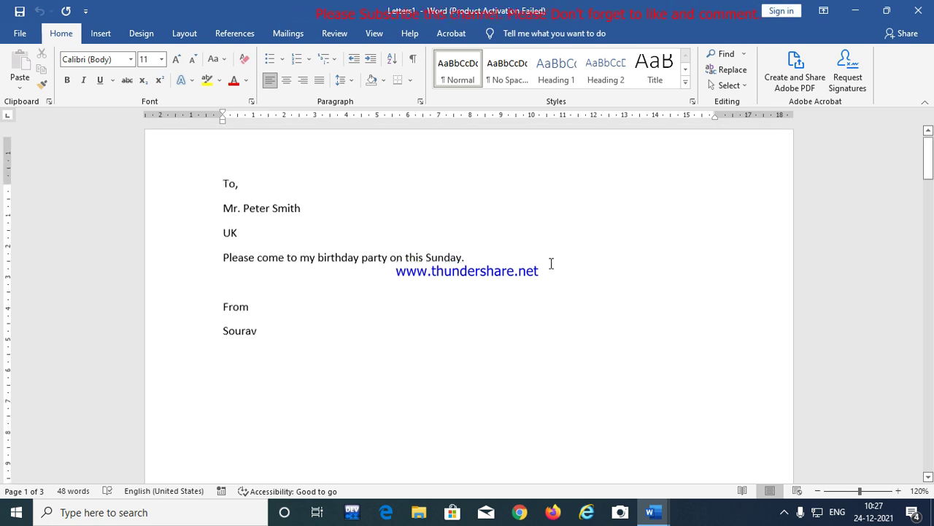
scroll(453, 256, down, 2)
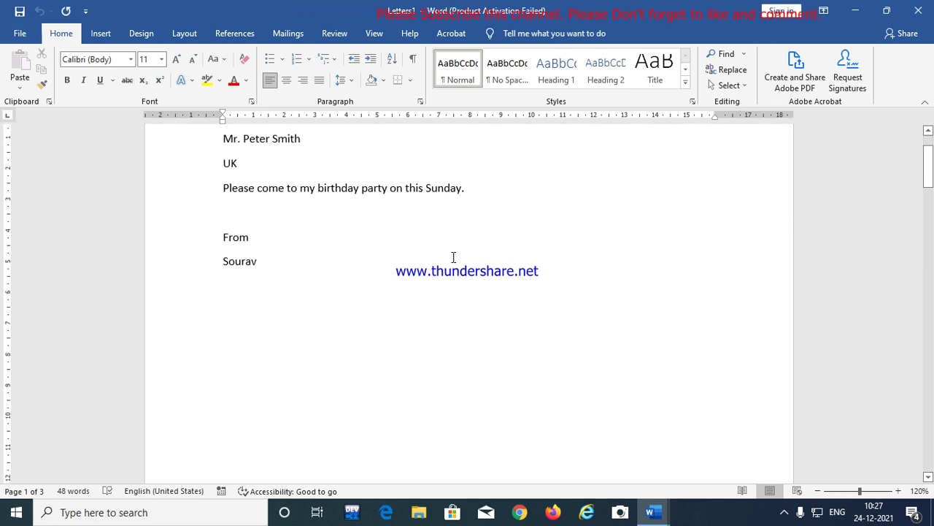
scroll(454, 257, down, 8)
scroll(453, 257, down, 8)
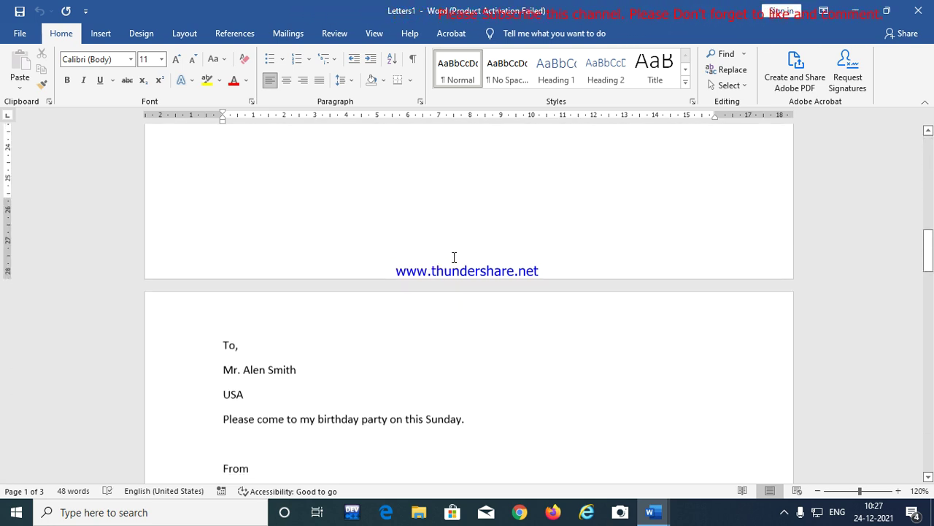
scroll(453, 257, down, 6)
scroll(453, 257, down, 4)
scroll(453, 257, down, 8)
scroll(454, 257, down, 8)
scroll(453, 257, down, 2)
scroll(453, 257, down, 5)
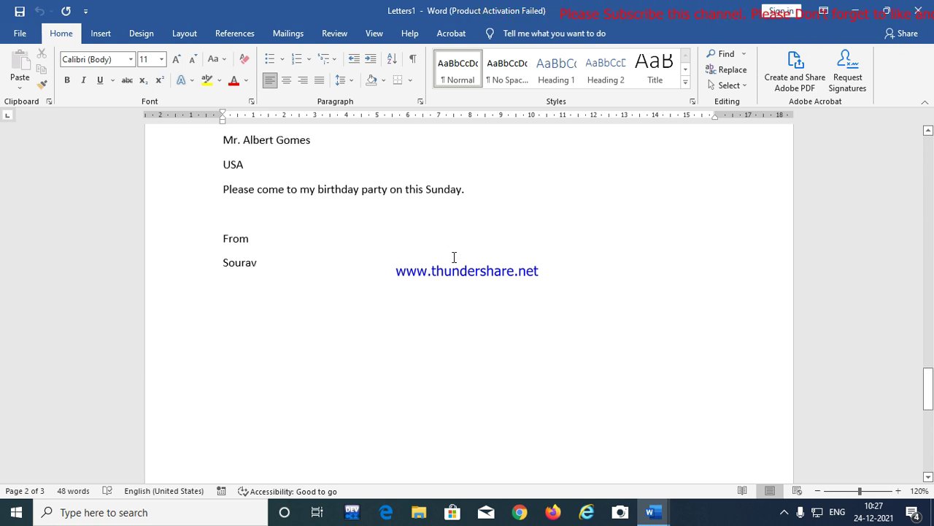
scroll(456, 255, up, 9)
scroll(457, 255, up, 5)
scroll(458, 255, up, 8)
scroll(458, 254, up, 8)
scroll(459, 252, up, 8)
scroll(459, 252, up, 3)
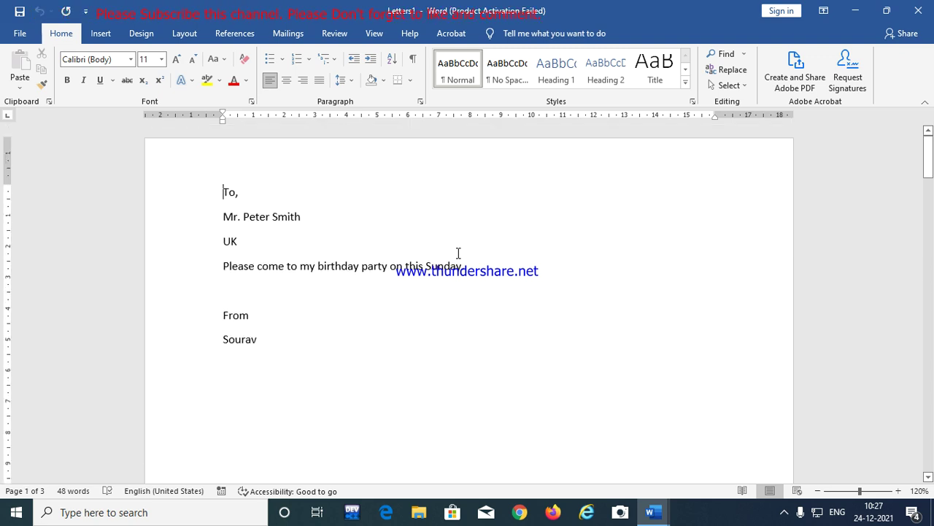
key(alt+f)
key(a)
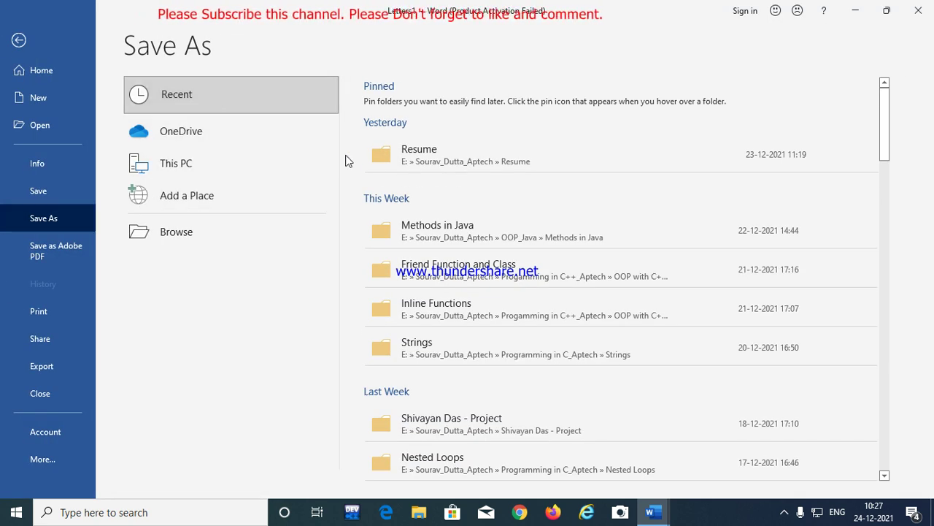
- Save the merged letters on New Volume (E:) as mail_merge
key(F12)
scroll(420, 213, down, 2)
click(420, 213)
click(457, 270)
text(watch)
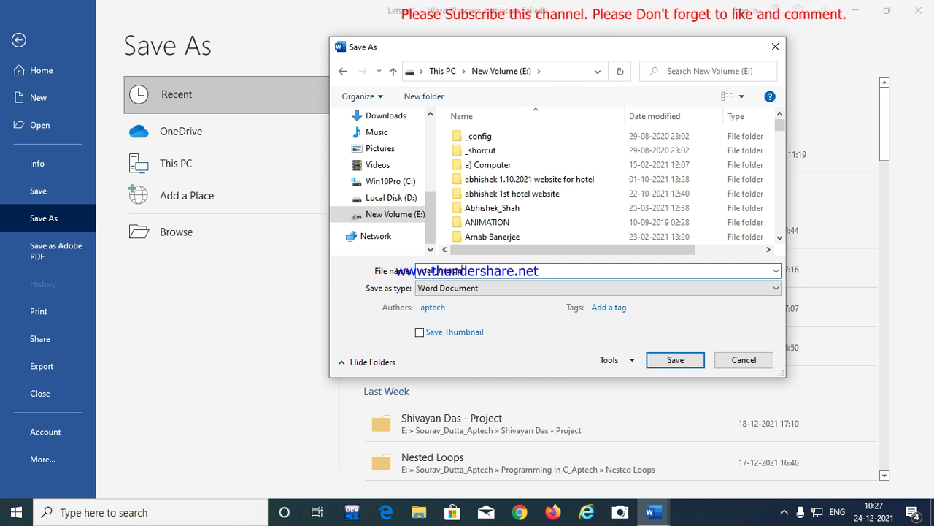
key(Return)
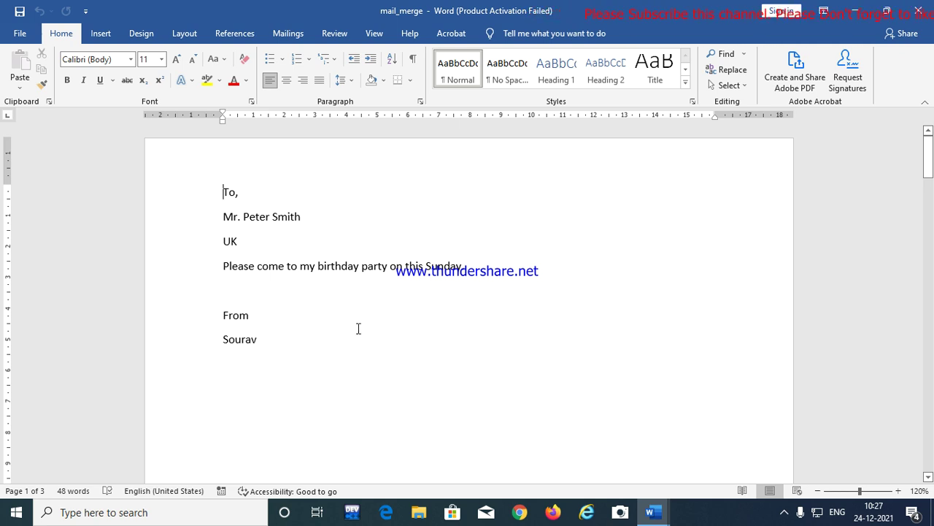
- Scroll through the three saved invitation letters in mail_merge
scroll(342, 312, down, 3)
scroll(342, 312, down, 5)
scroll(342, 312, down, 5)
scroll(344, 312, down, 3)
scroll(344, 312, down, 2)
scroll(343, 314, down, 5)
scroll(342, 315, down, 5)
scroll(341, 317, down, 3)
scroll(341, 318, down, 1)
scroll(341, 317, down, 1)
scroll(341, 320, up, 10)
scroll(341, 321, down, 4)
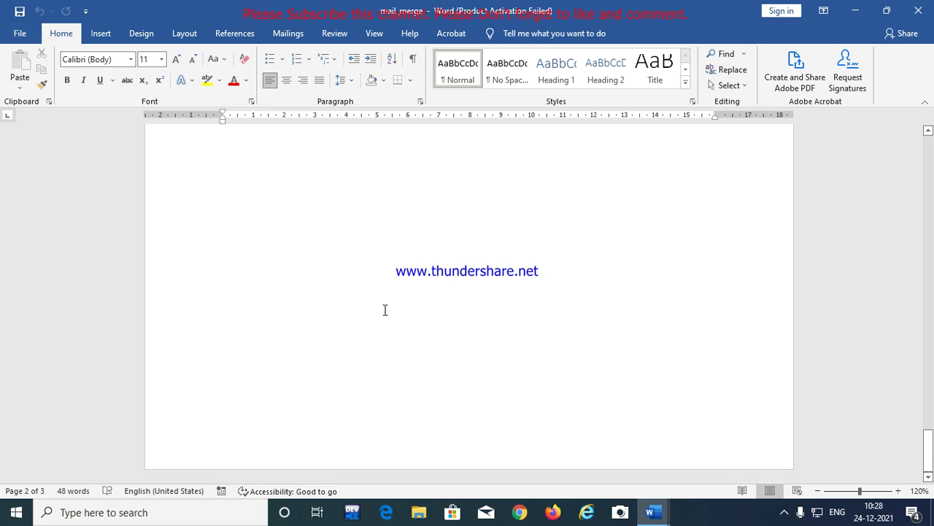
- Minimise mail_merge and Document1, then show the hidden notification-area icons
click(855, 10)
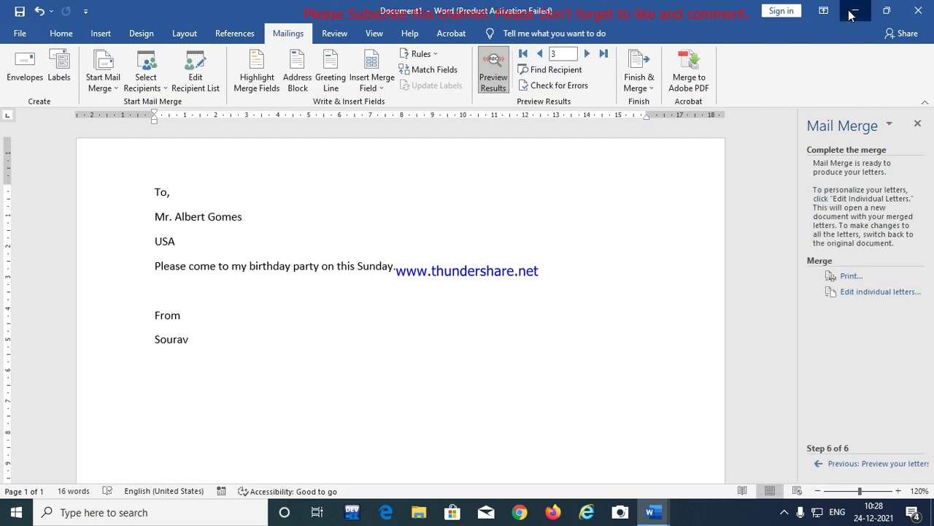
click(856, 10)
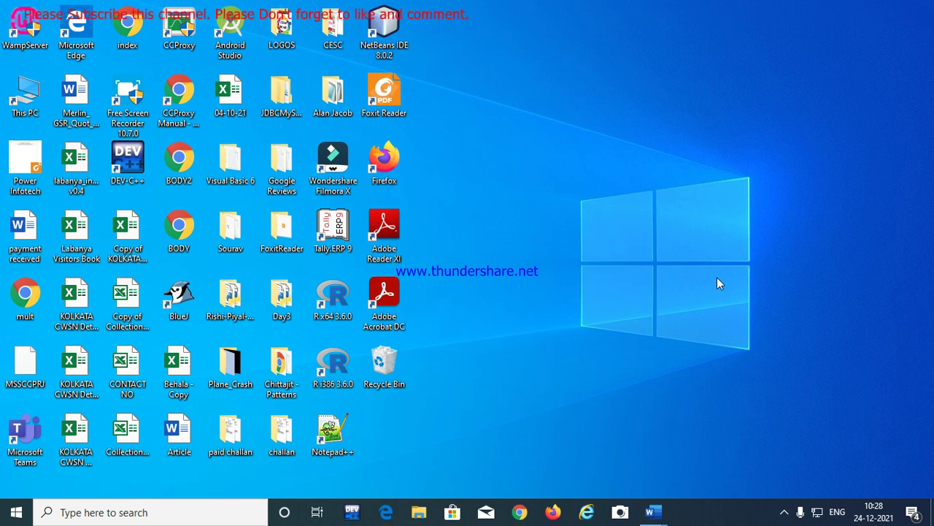
click(785, 512)
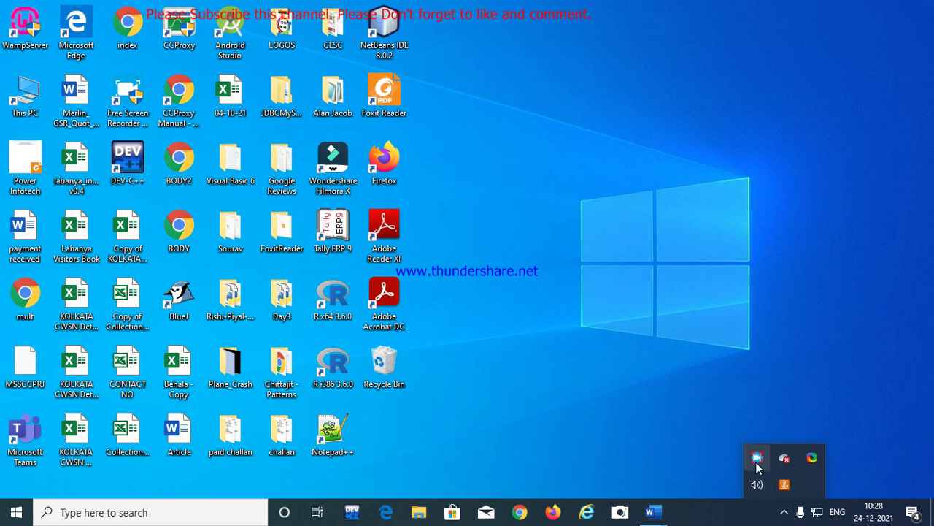